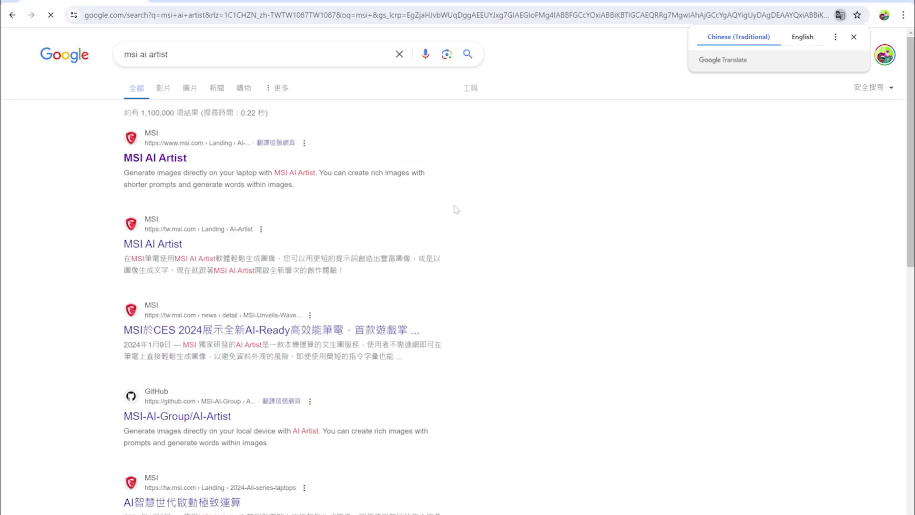
Download the AI_Artist.zip installer from MSI's official AI Artist page and show it in Downloads.
left_click(177, 158)
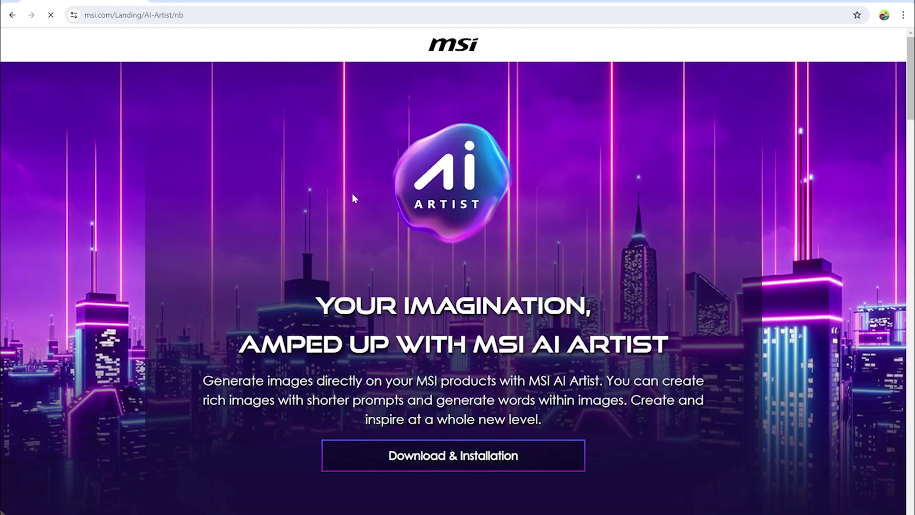
scroll(352, 193, "down", 15)
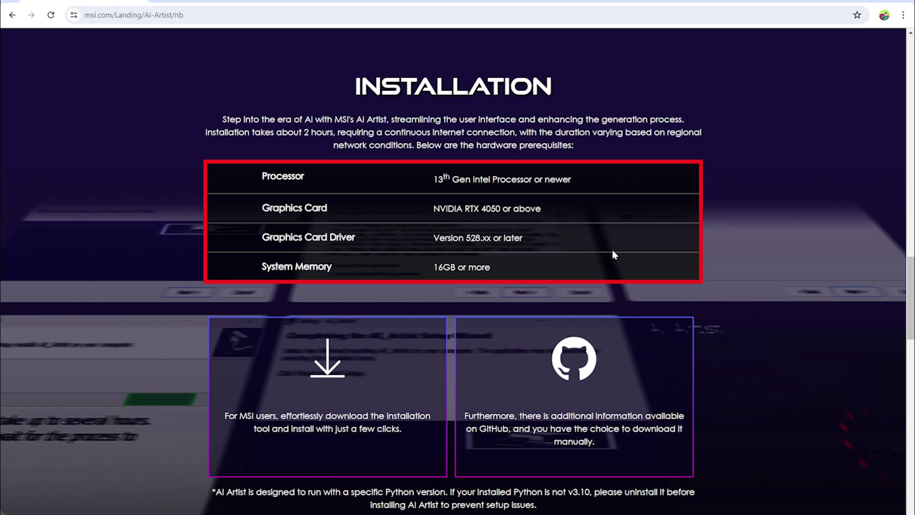
left_click(401, 390)
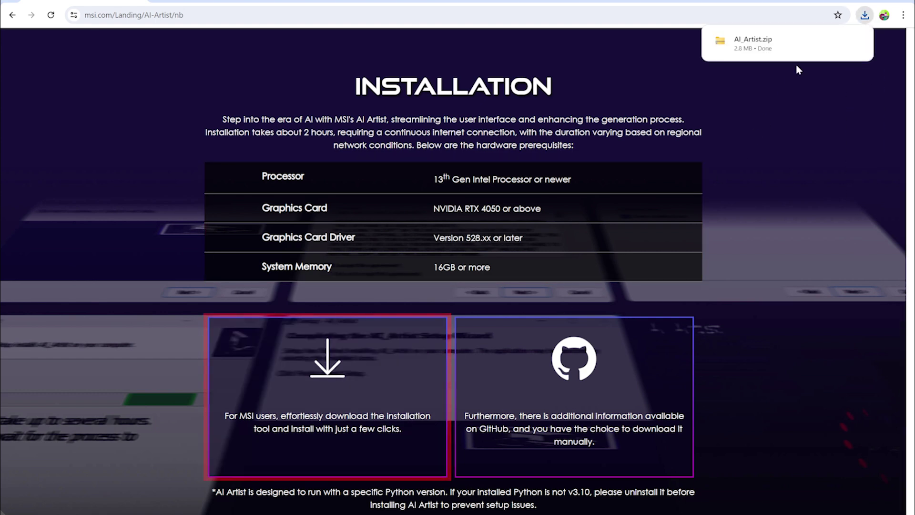
left_click(836, 41)
Extract AI_Artist.zip into its own AI_Artist folder with 7-Zip.
right_click(465, 266)
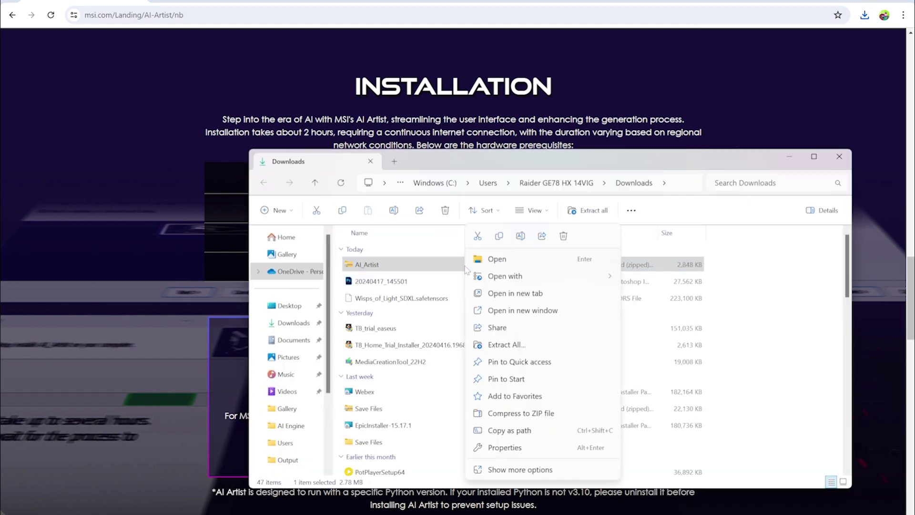
mouse_move(548, 348)
left_click(658, 397)
Run the AI_Artist setup, accept the license agreement, and advance the wizard to additional tasks.
double_click(429, 265)
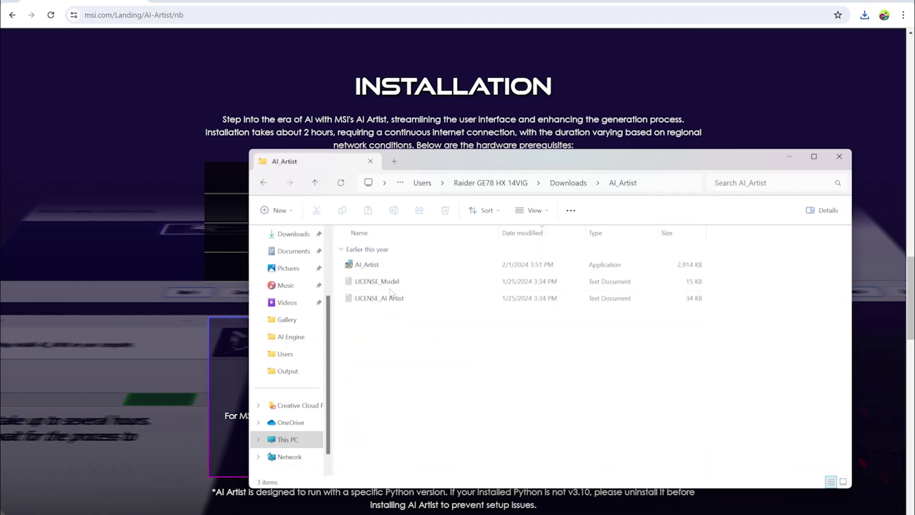
left_click(431, 265)
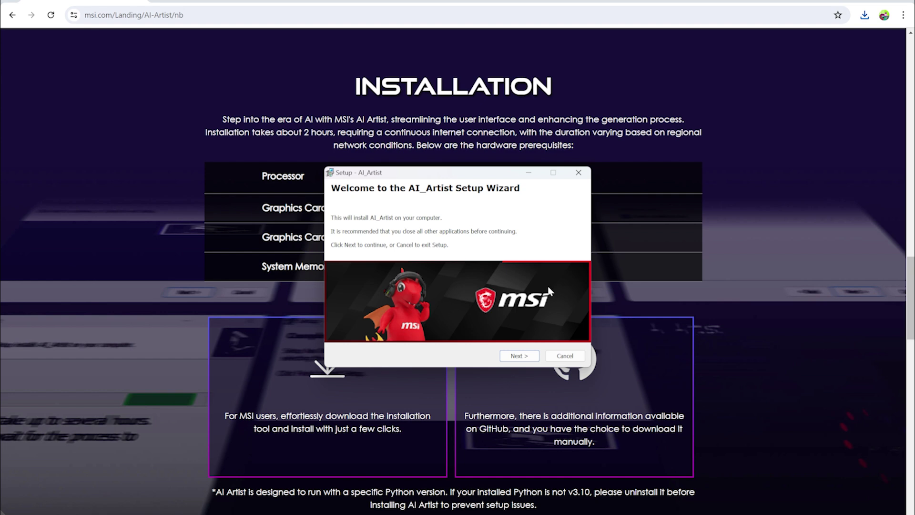
left_click(519, 356)
left_click(350, 323)
left_click(519, 356)
left_click(516, 357)
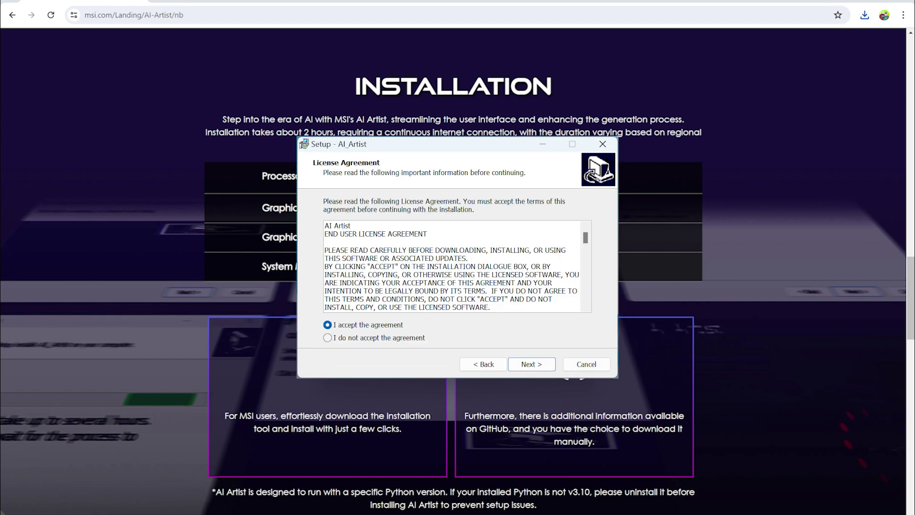
key("Return")
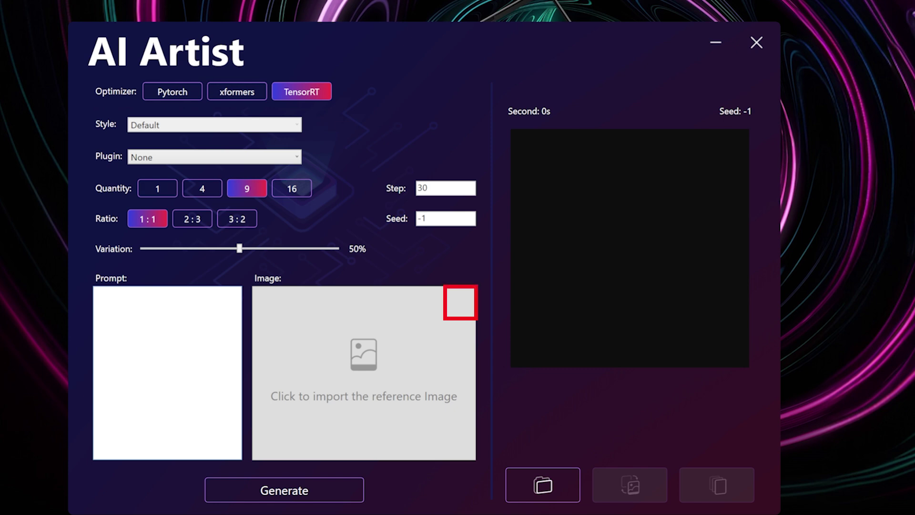
Generate nine images from the pasted rainy New York night prompt, shown as one grid.
type("Black and white street photography of a rainy night in New York, reflections on wet pavement")
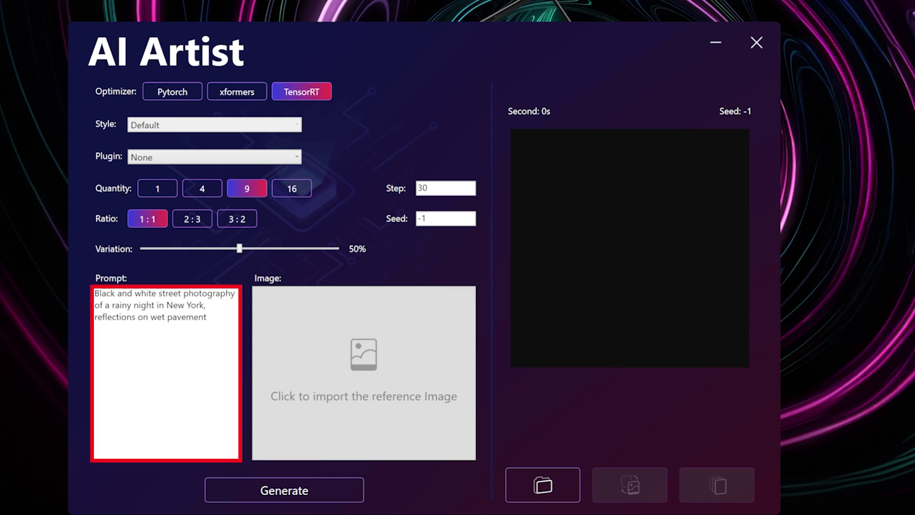
left_click(296, 490)
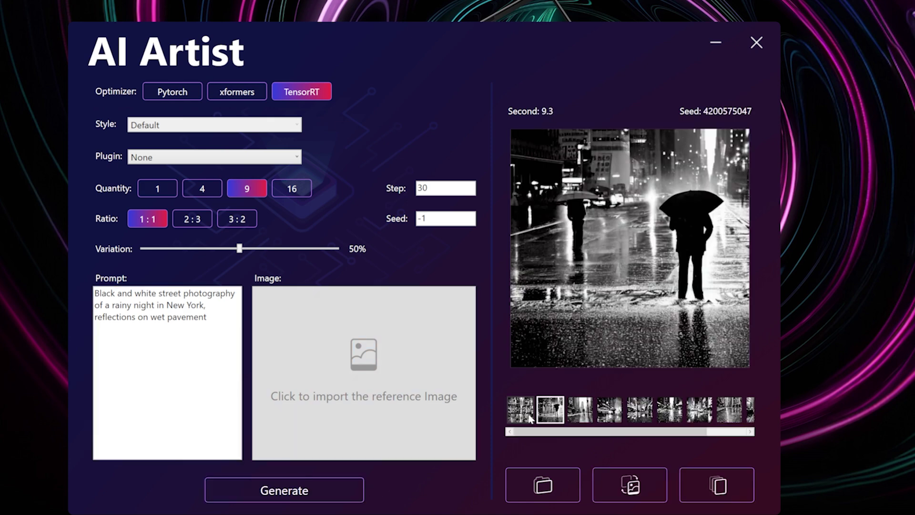
left_click(531, 419)
Browse each of the nine black-and-white street images in the full-size viewer, then close it.
left_click(622, 293)
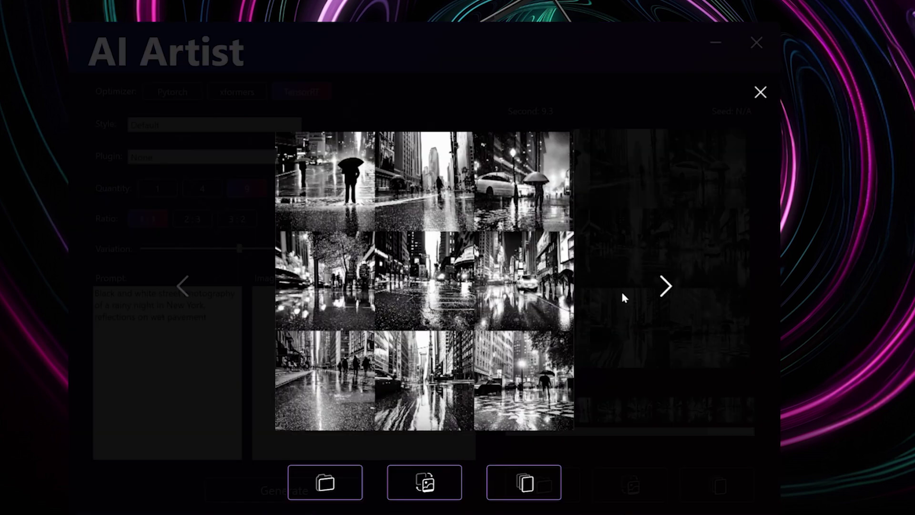
left_click(665, 289)
left_click(666, 289)
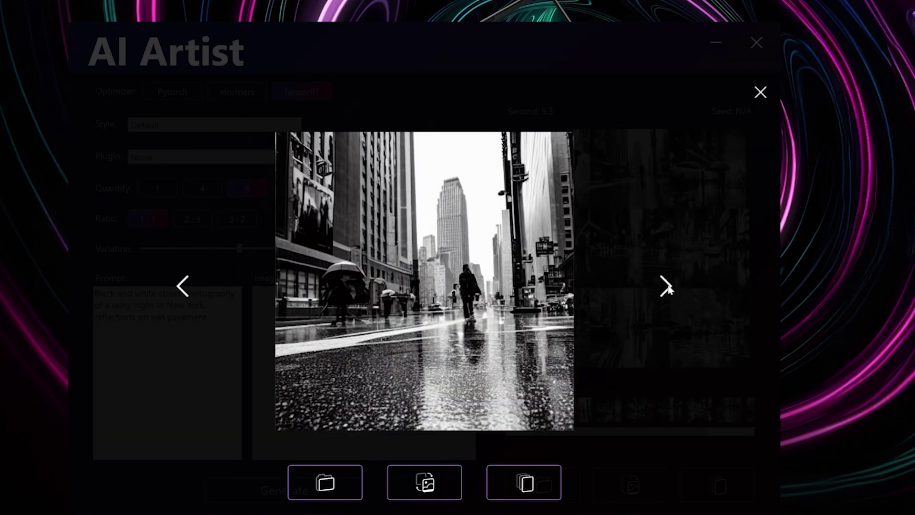
left_click(666, 287)
left_click(666, 287)
left_click(666, 286)
left_click(666, 286)
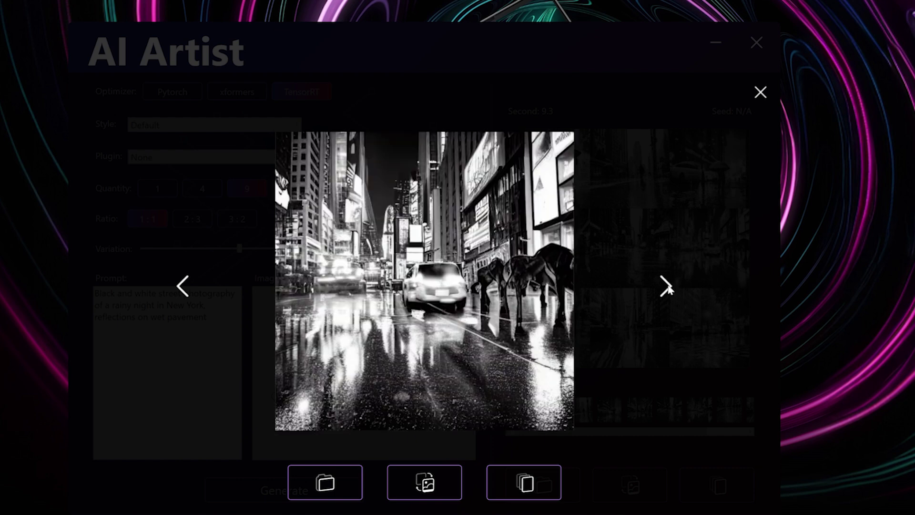
left_click(666, 288)
left_click(342, 358)
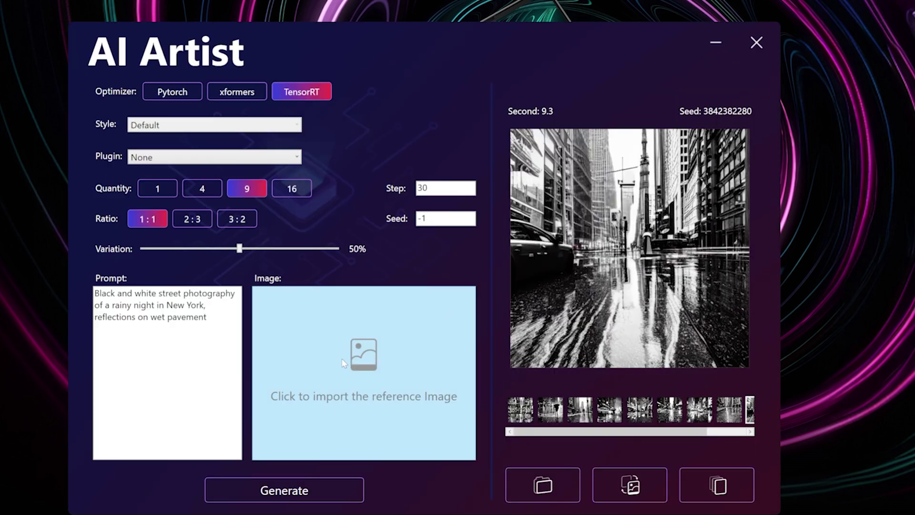
left_click(343, 363)
Load the rainy-night New York photo from Pictures as reference, clear the prompt, and generate.
left_click(113, 220)
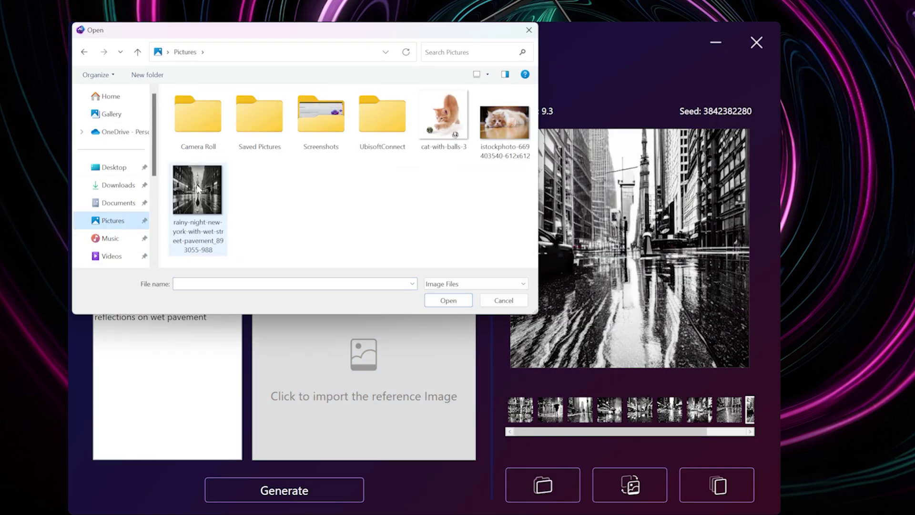
double_click(198, 188)
left_click_drag(206, 317, 78, 282)
key("BackSpace")
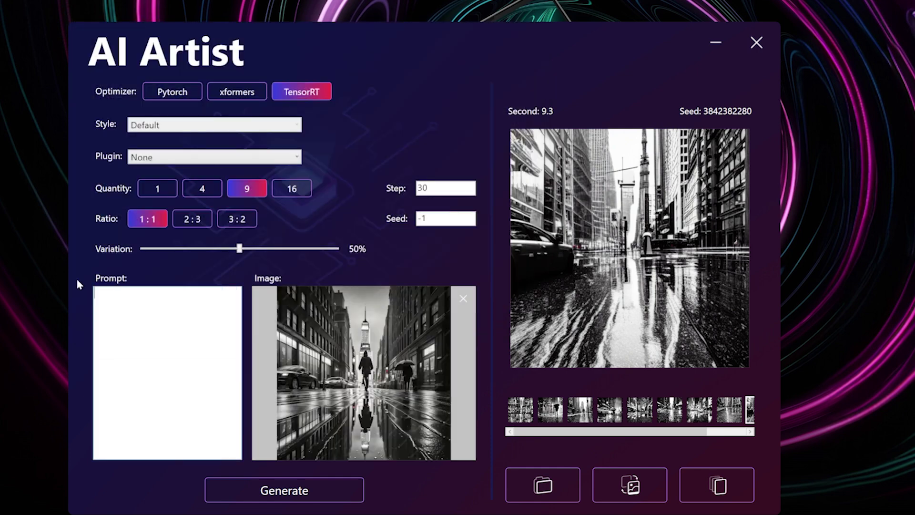
left_click(283, 490)
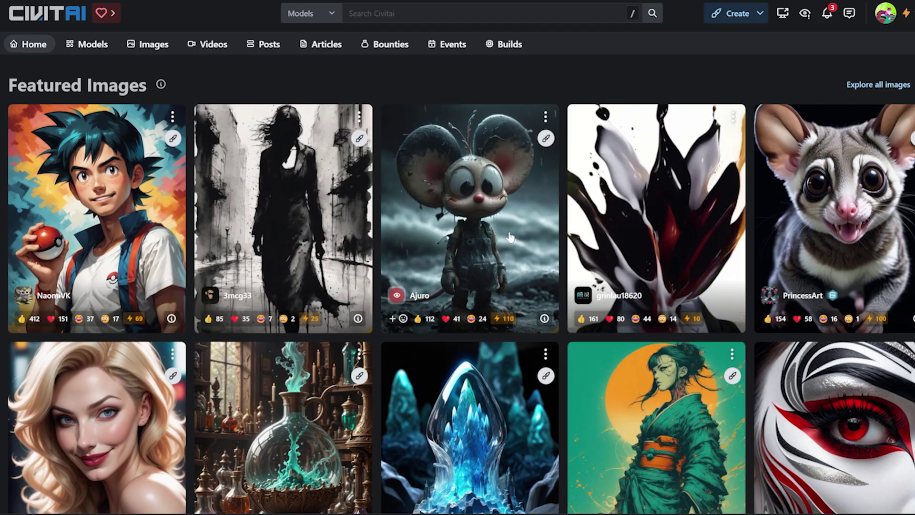
Switch the optimizer to xformers and add the Wisps of Light LoRA plugin.
scroll(510, 237, "down", 10)
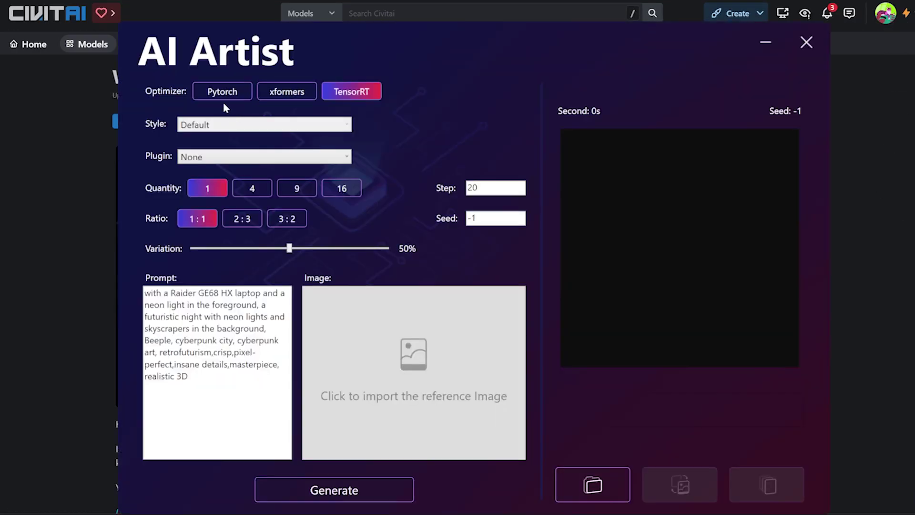
left_click(275, 91)
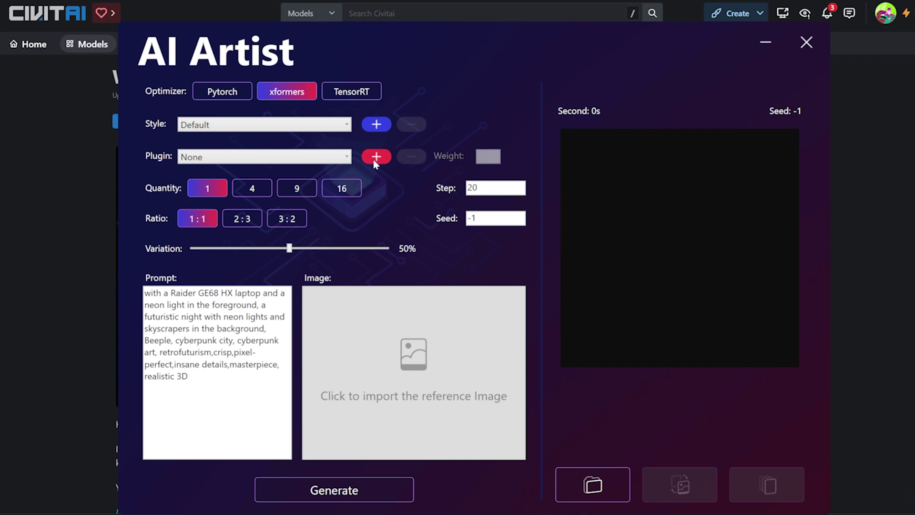
left_click(376, 157)
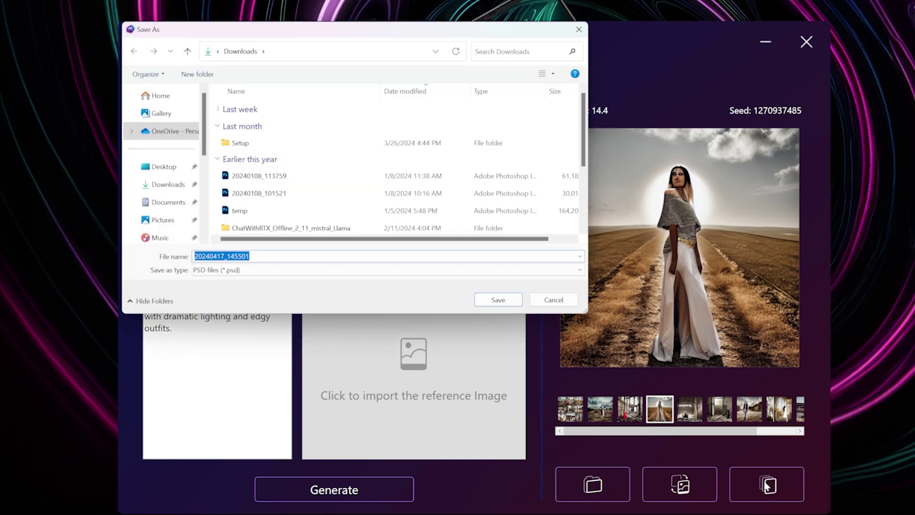
Save the layered PSD, then open 20240417_145501 from Downloads in Photoshop.
left_click(505, 301)
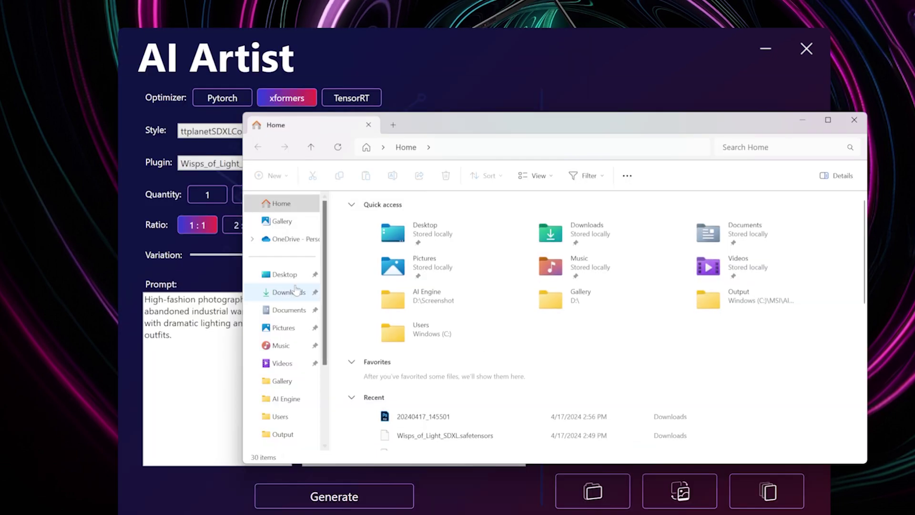
left_click(288, 310)
left_click(288, 292)
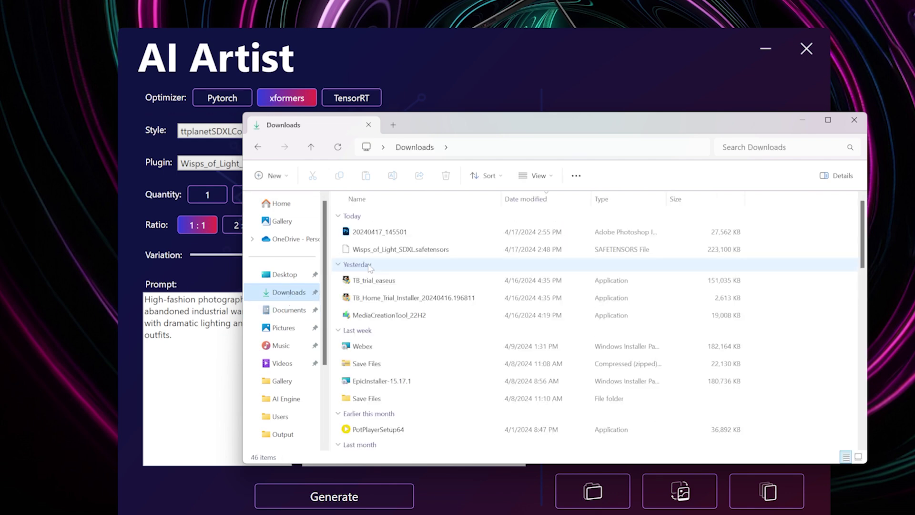
double_click(399, 233)
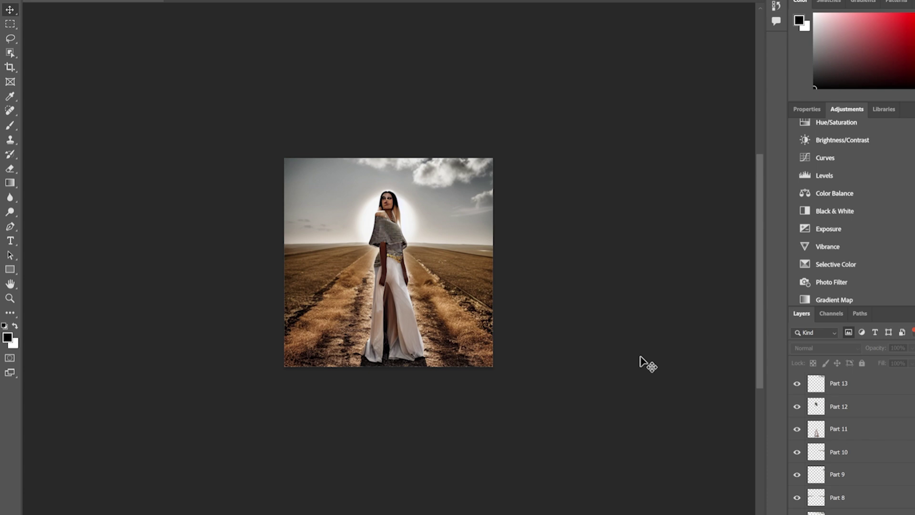
Drag the Part 12 and Part 11 layers right to place a second figure beside the woman.
left_click(853, 415)
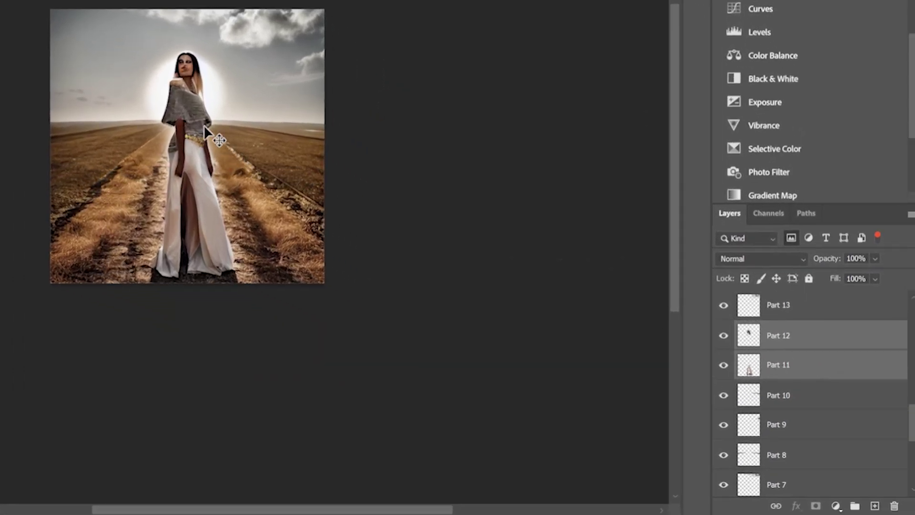
left_click_drag(279, 171, 288, 184)
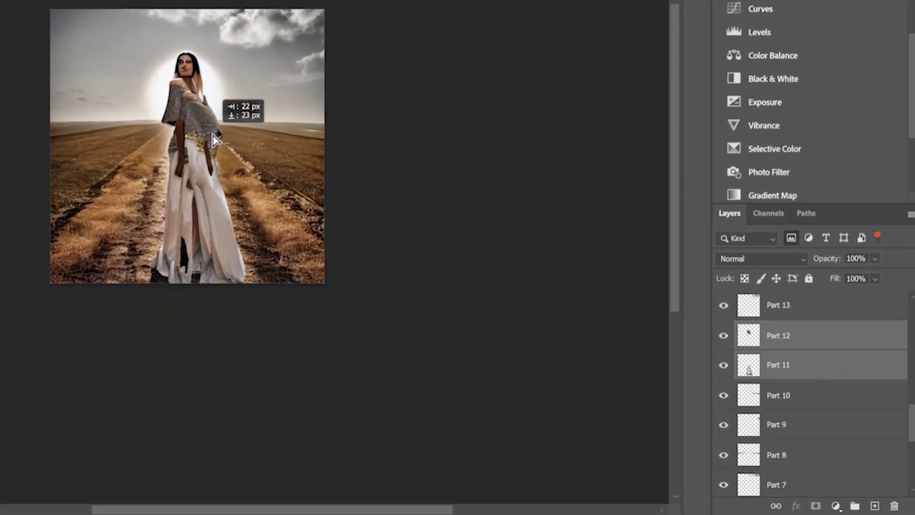
left_click_drag(212, 135, 287, 130)
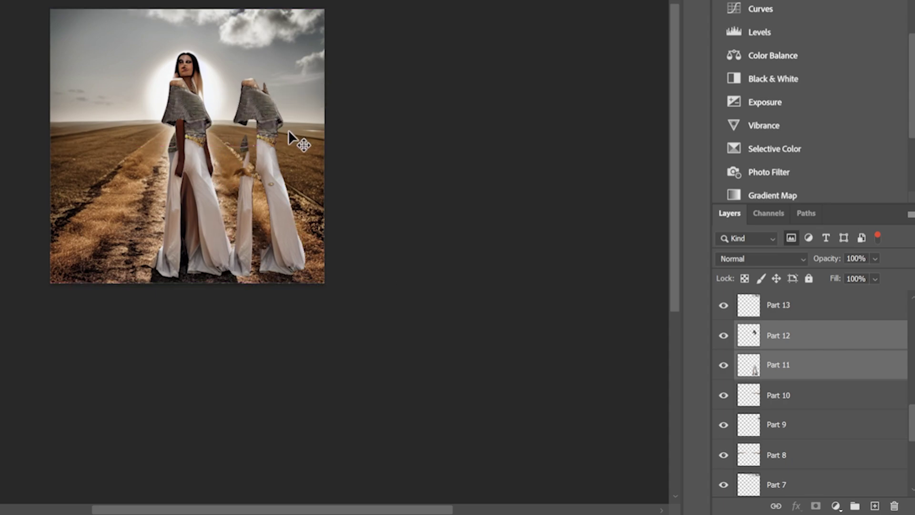